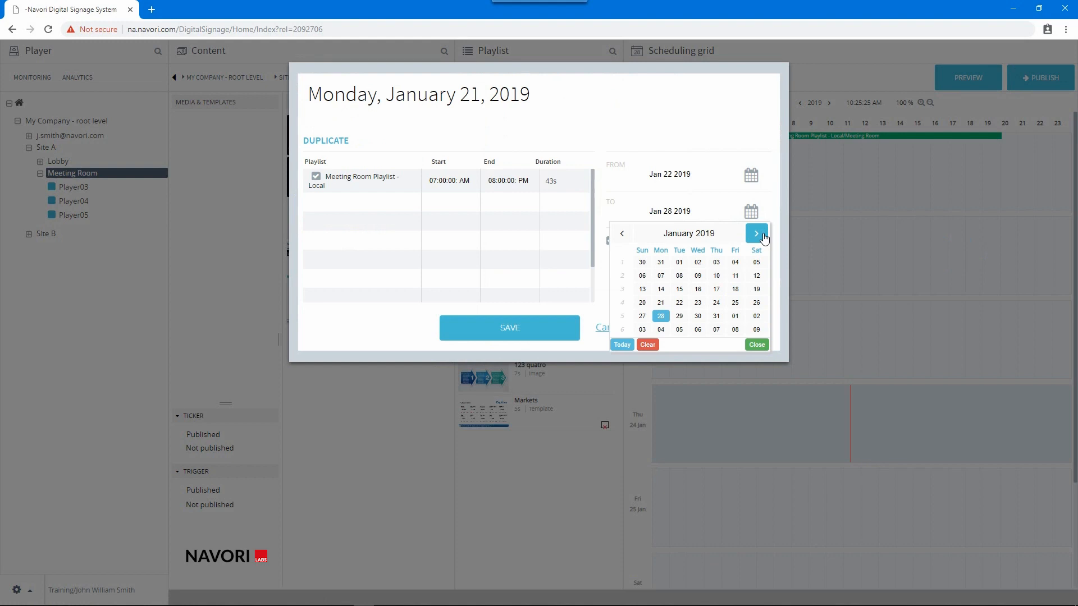
Set the duplicate's end date to Feb 01 2019 and save the playlist duplication.
click(757, 234)
click(729, 262)
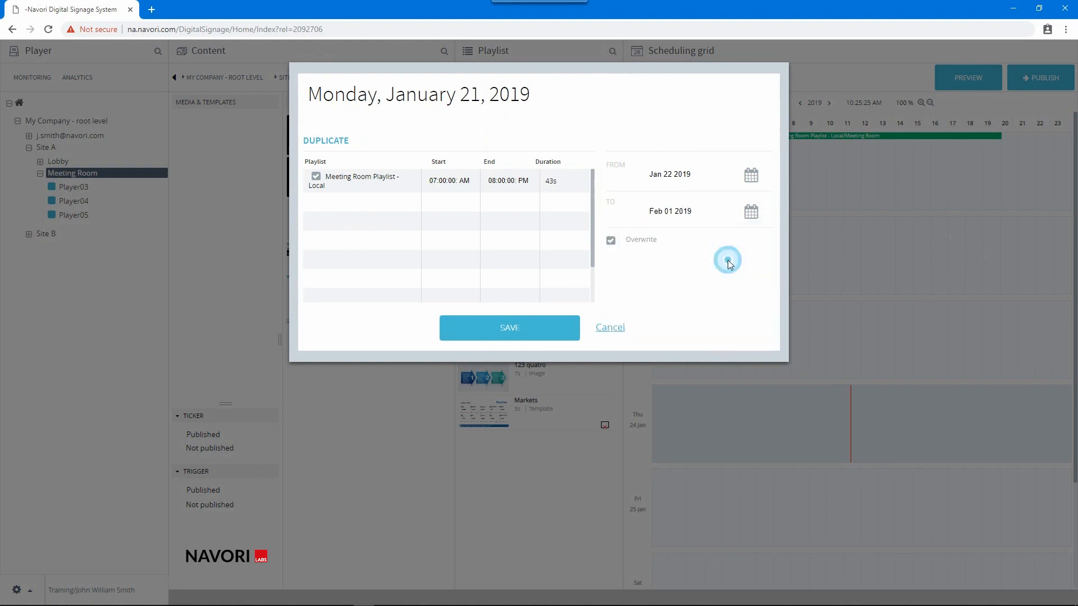
click(501, 319)
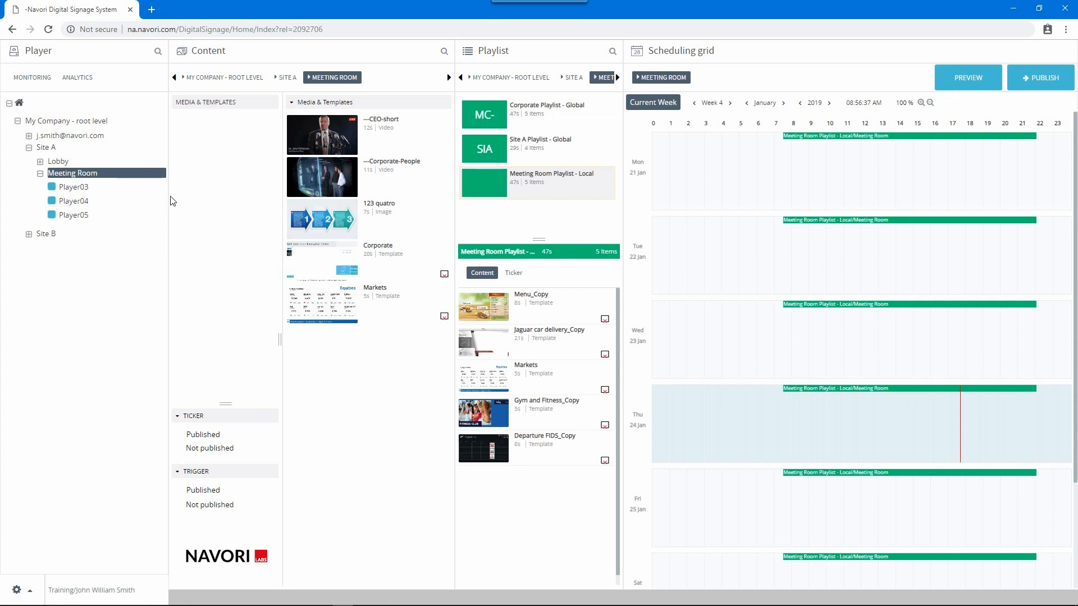
Open Player03's properties and create a new tag named News.
click(63, 192)
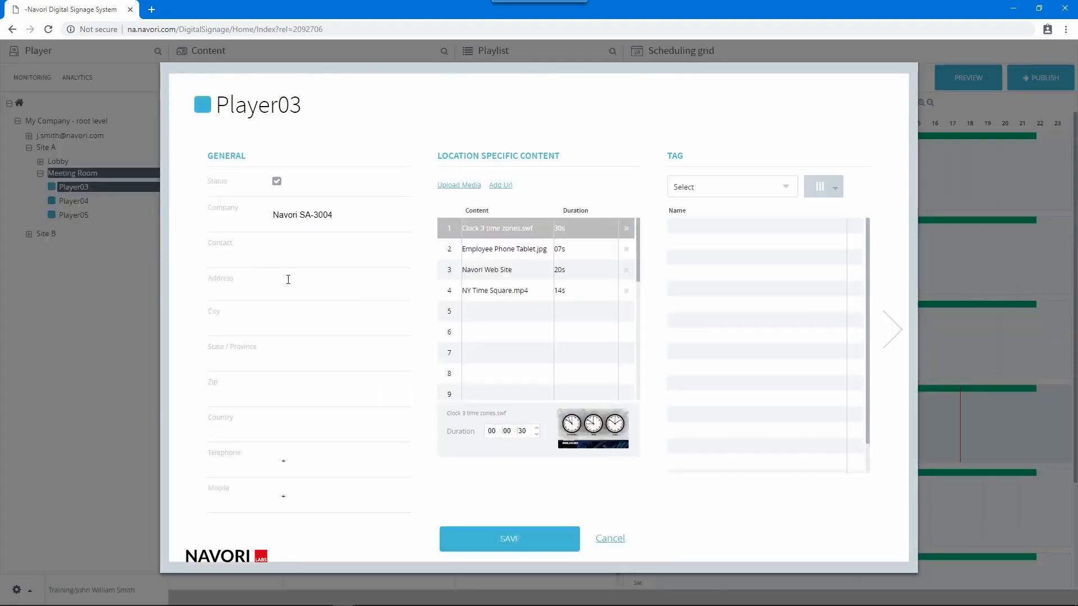
click(789, 187)
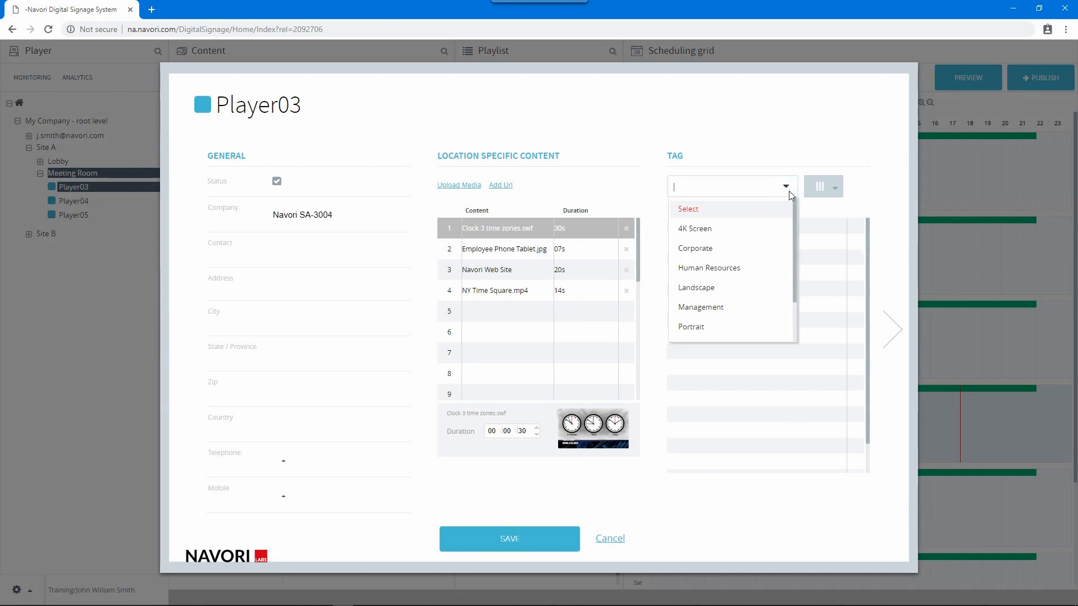
drag(794, 209, 794, 238)
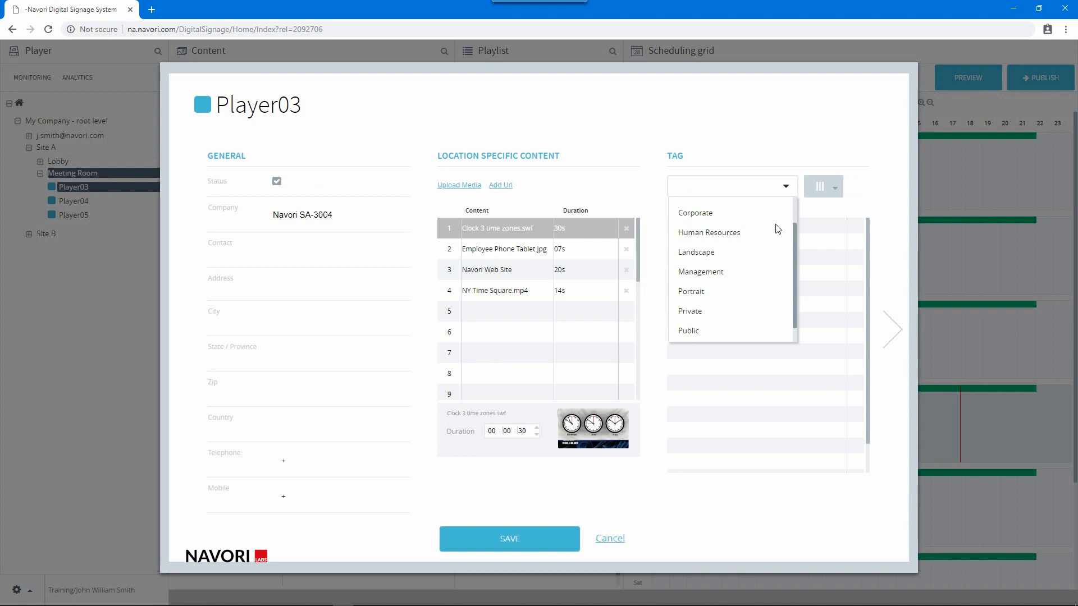
click(814, 208)
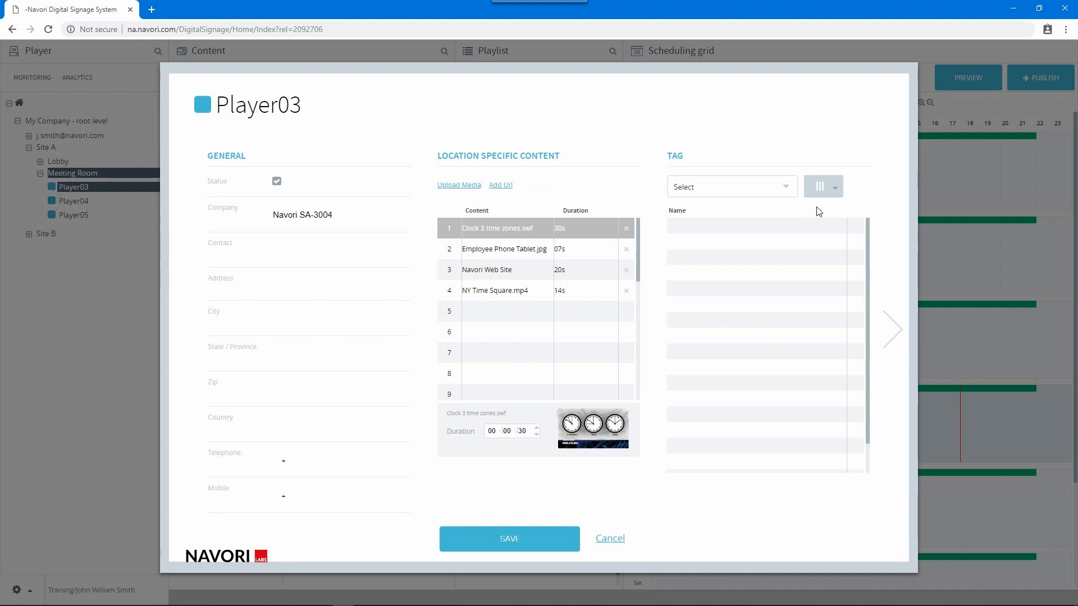
click(819, 191)
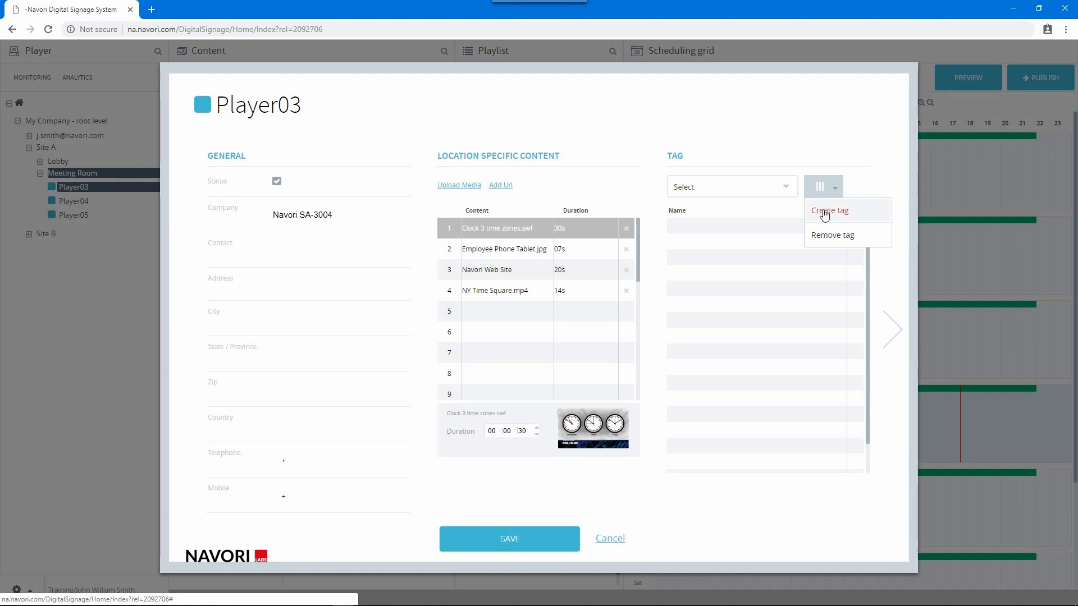
click(824, 213)
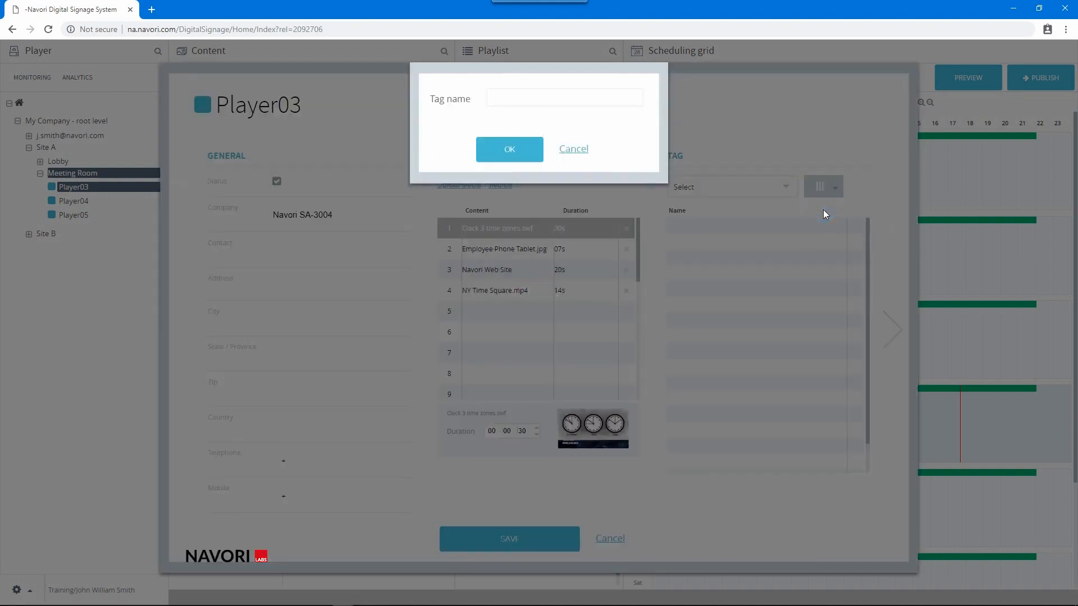
text(News)
click(514, 153)
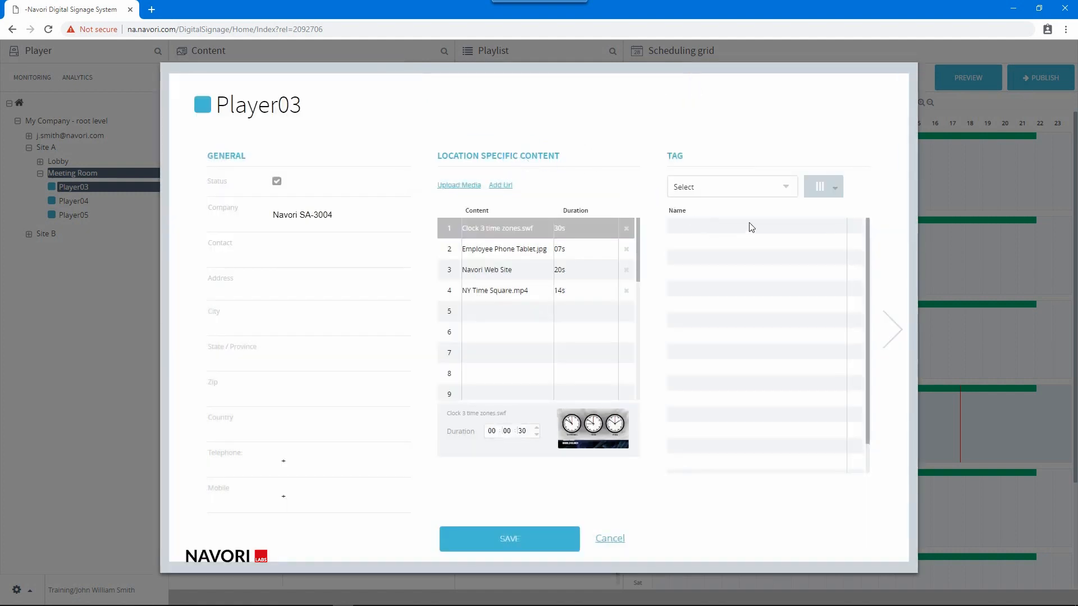
Assign the Landscape, Private and Sales tags to Player03 and save its properties.
click(773, 186)
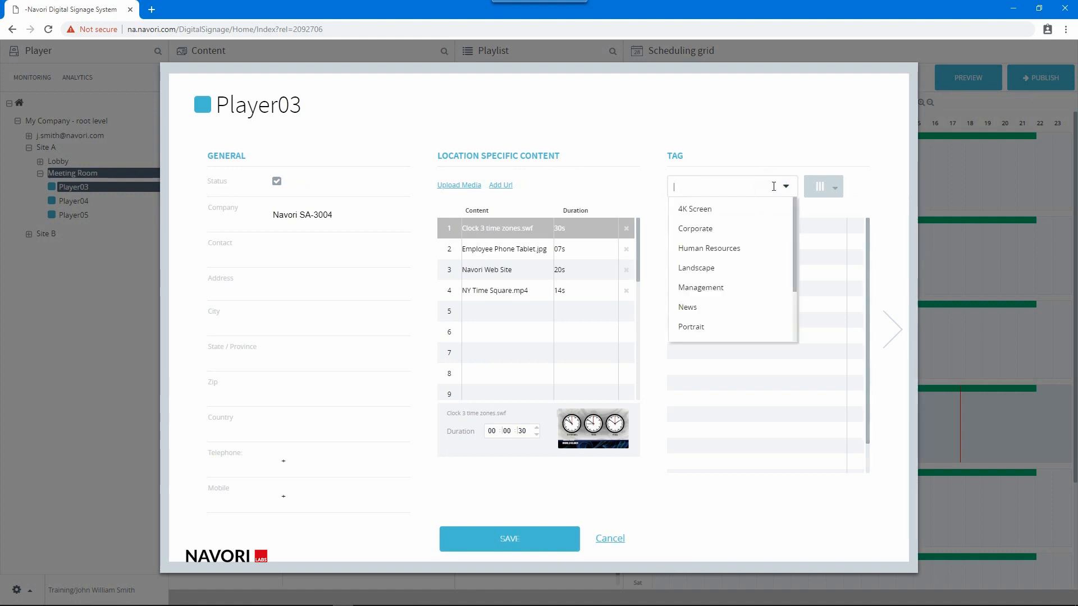
click(750, 268)
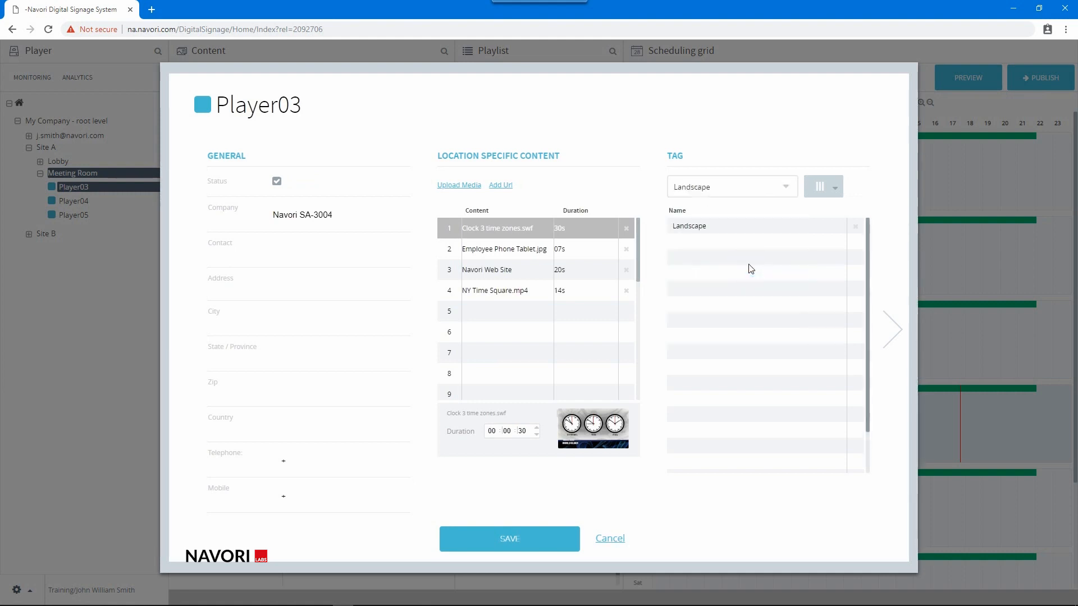
click(773, 188)
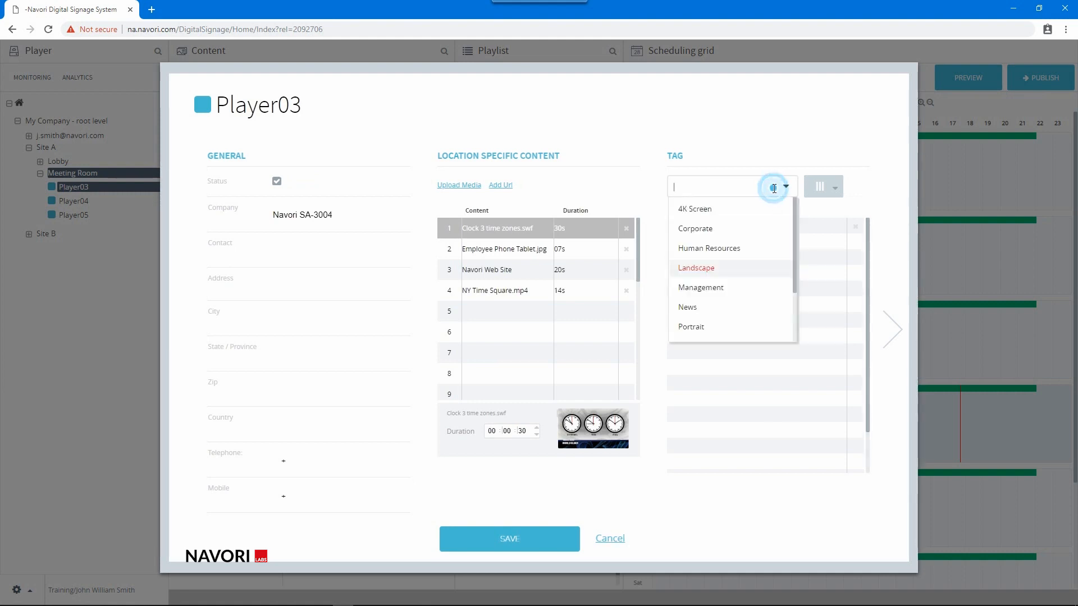
scroll(751, 326, down, 1)
click(749, 319)
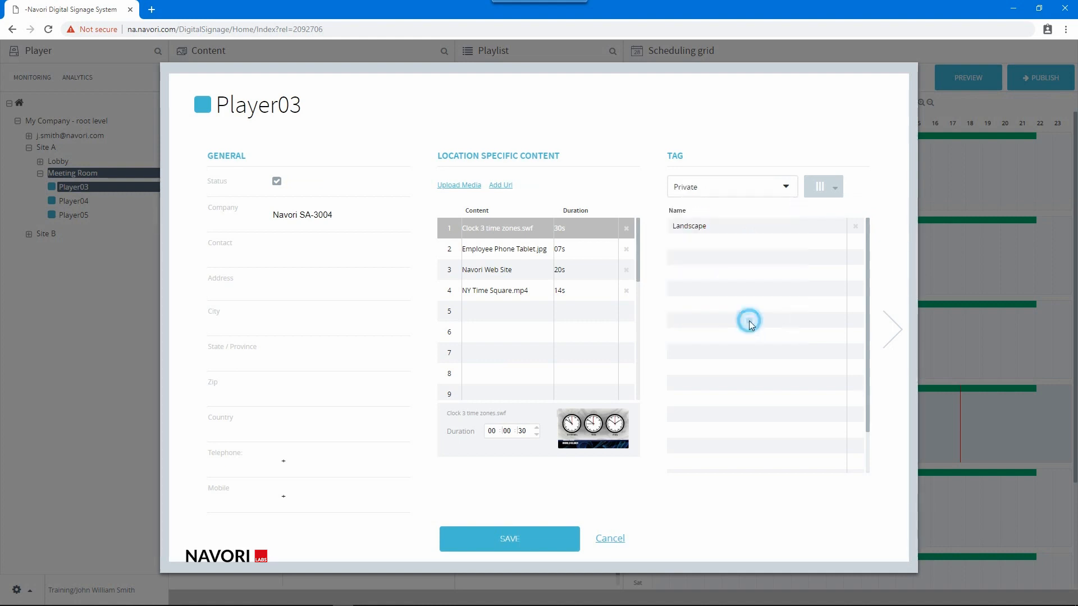
click(755, 187)
scroll(744, 287, down, 2)
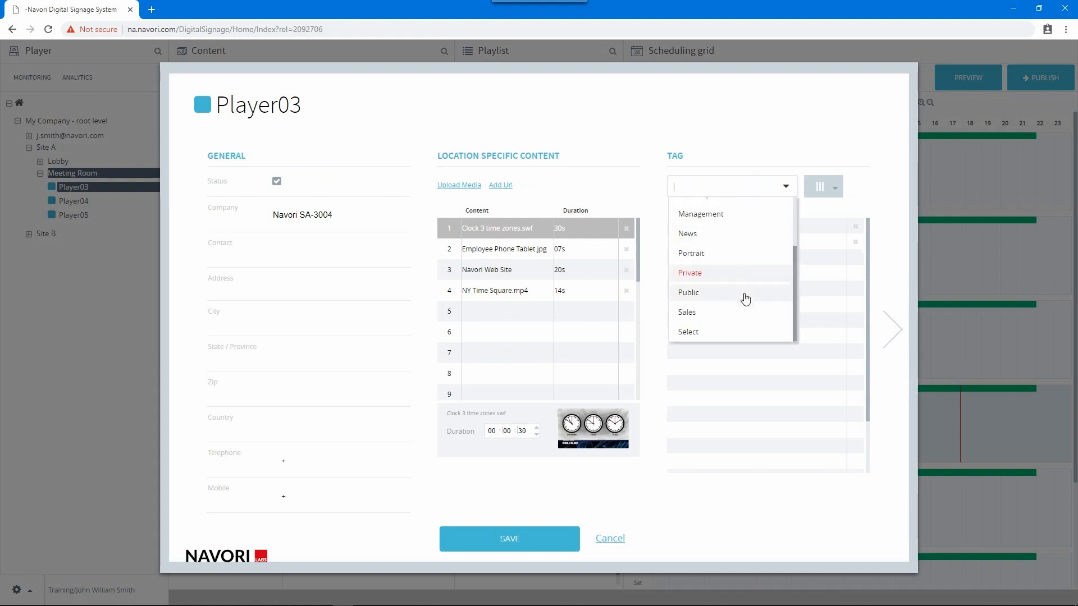
click(736, 313)
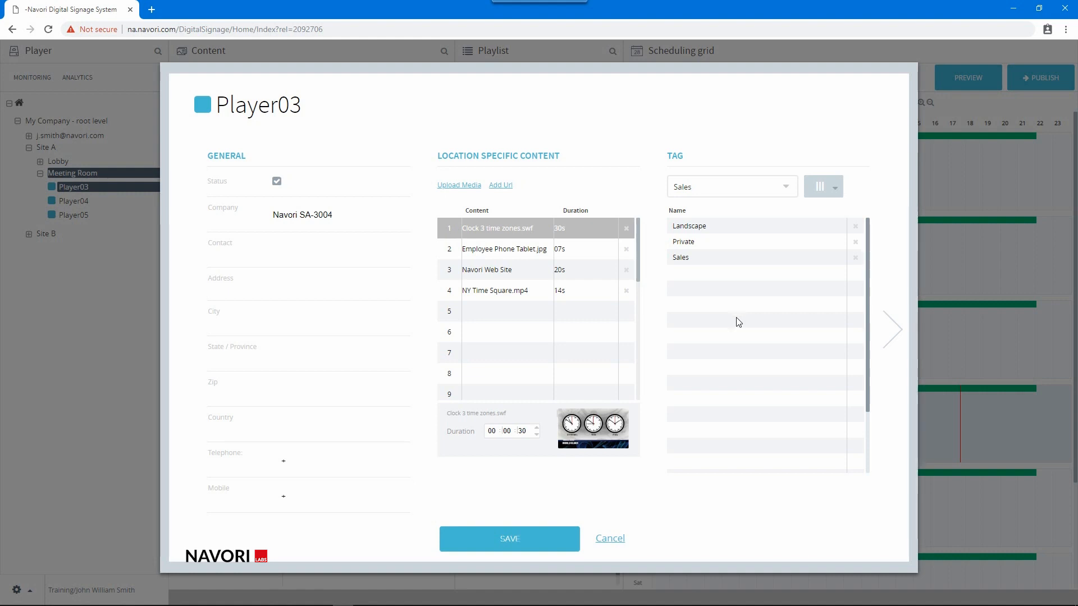
click(531, 539)
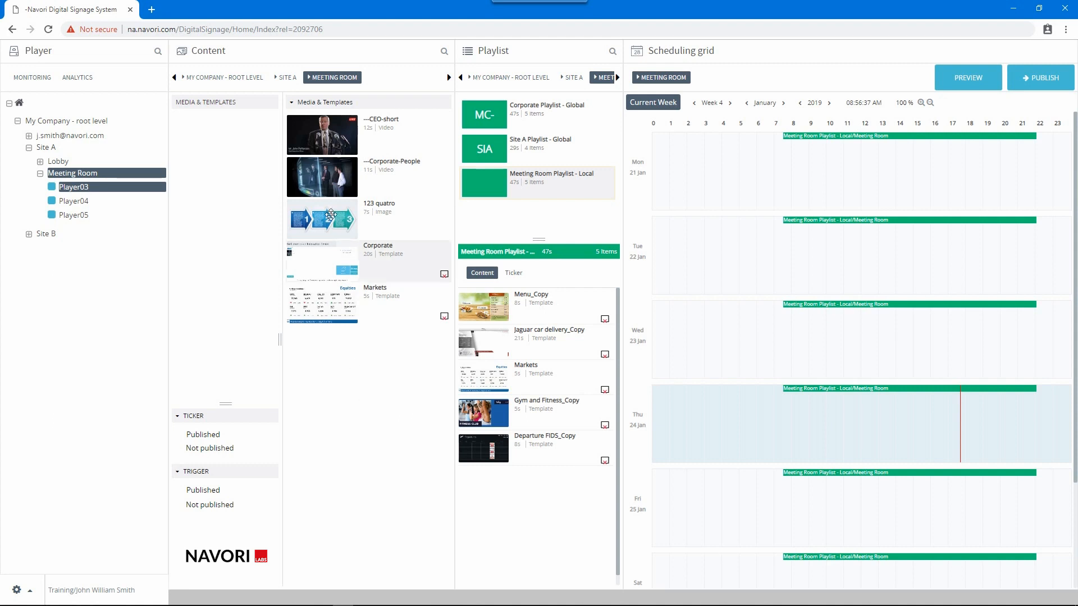
Open the ---CEO-short video's playback settings and add Landscape and Private as include tags.
double_click(323, 146)
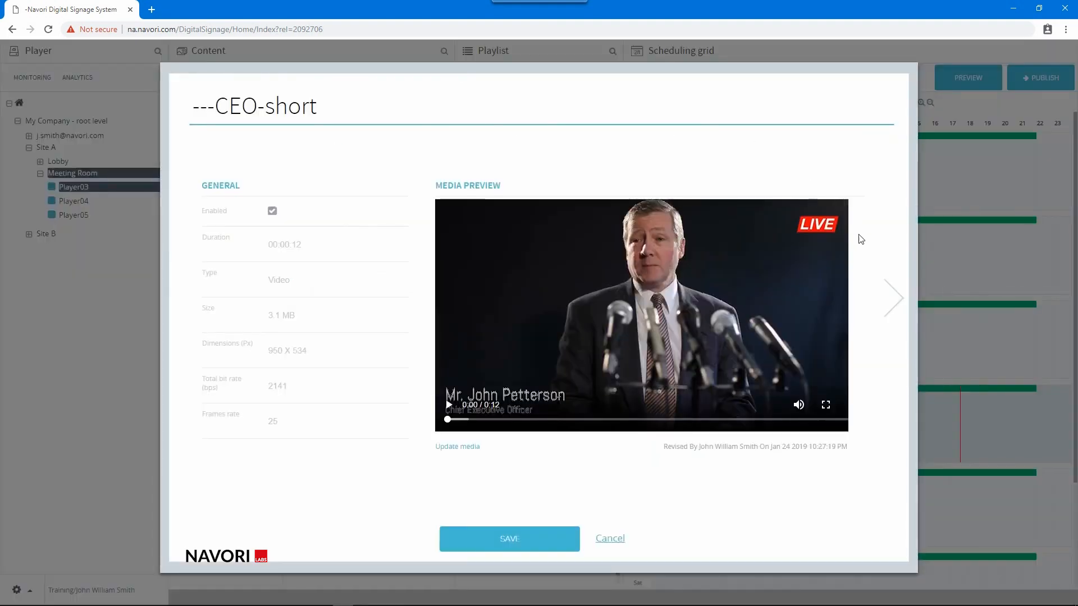
click(894, 295)
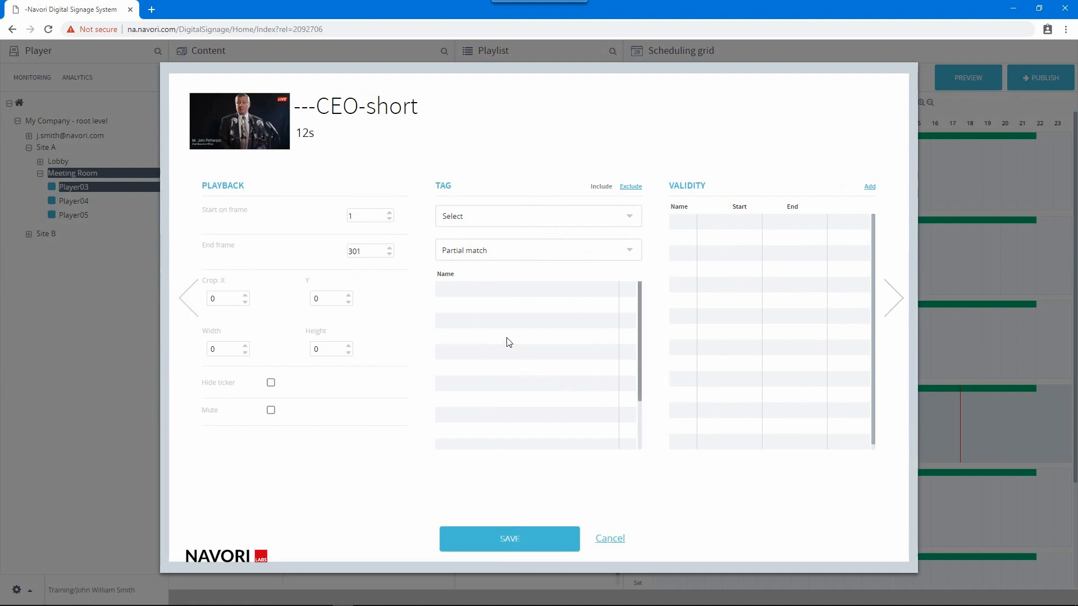
click(493, 216)
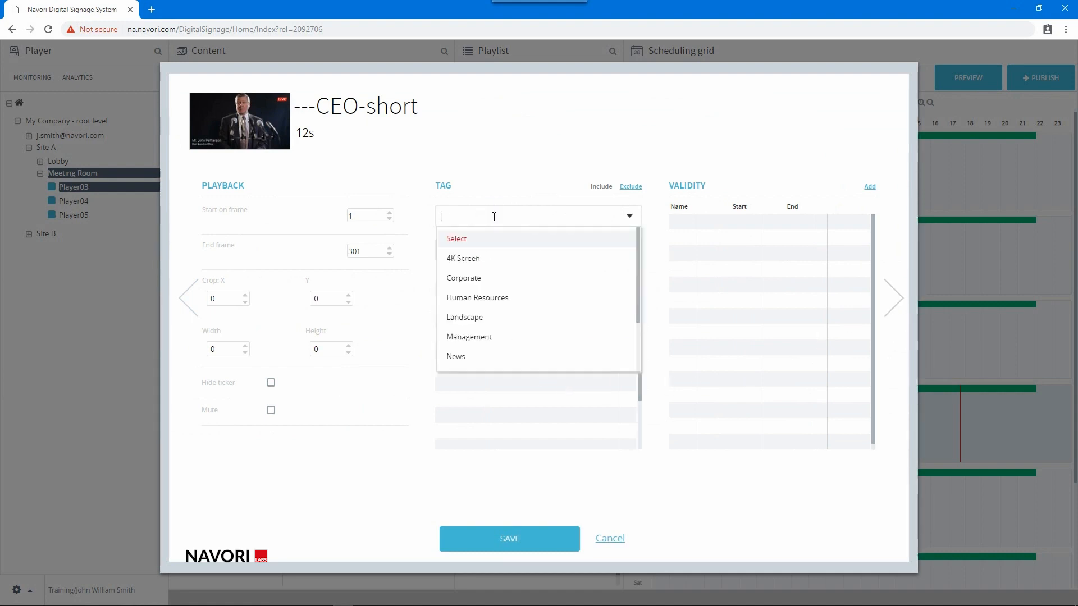
click(514, 316)
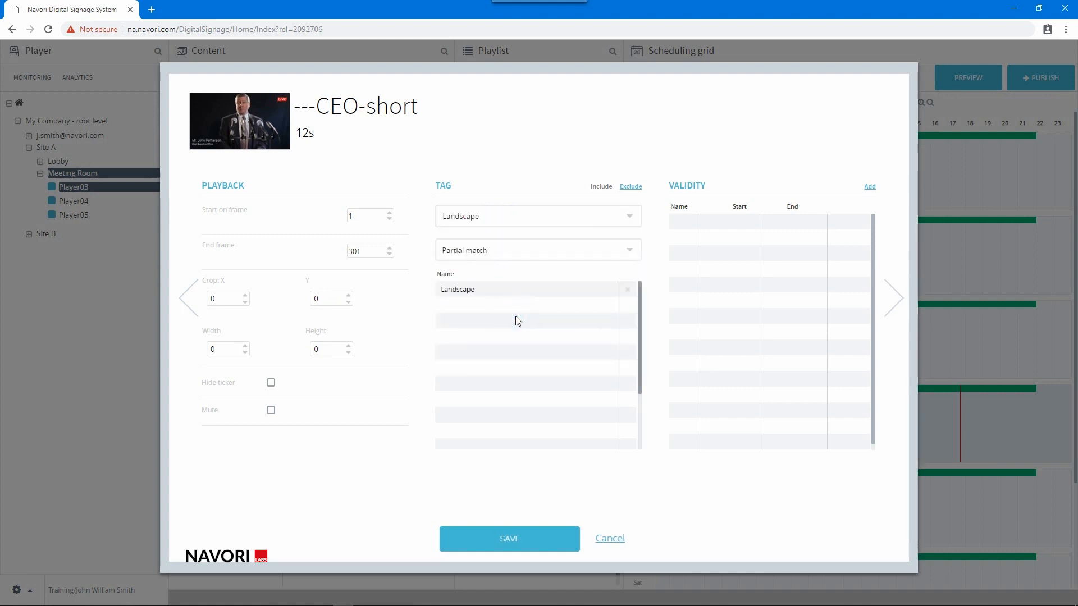
click(546, 215)
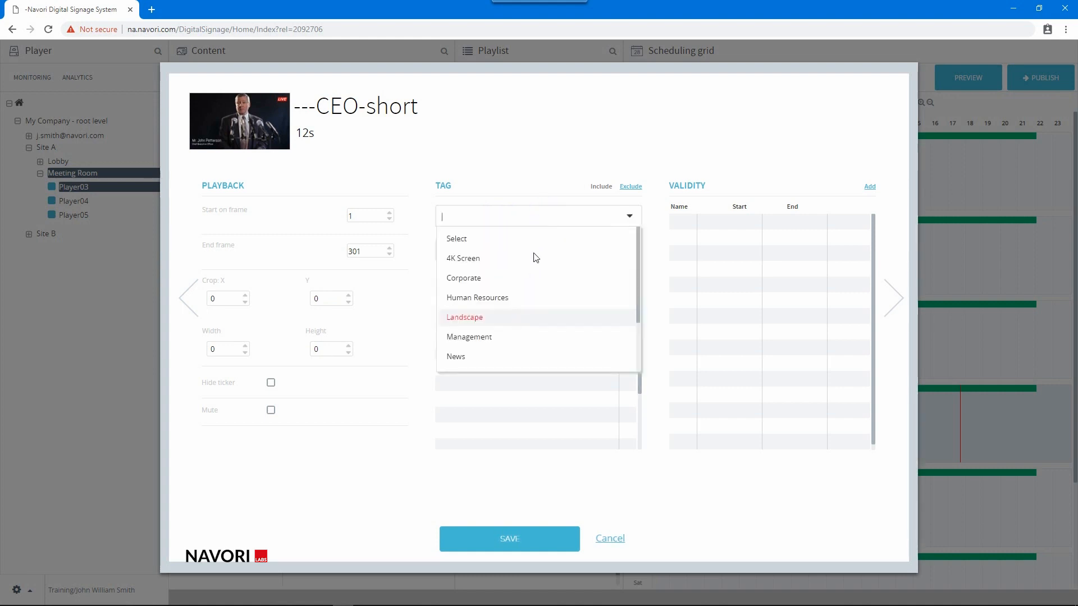
scroll(539, 292, down, 2)
scroll(542, 303, down, 1)
click(534, 320)
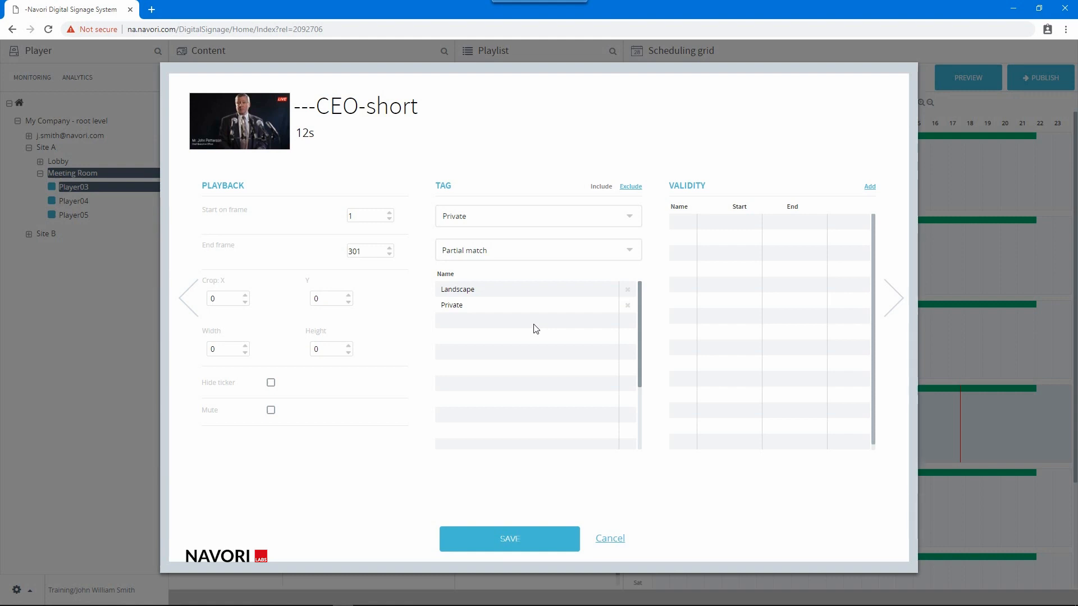
Set the video's tag matching to Exact match and save its settings.
click(513, 259)
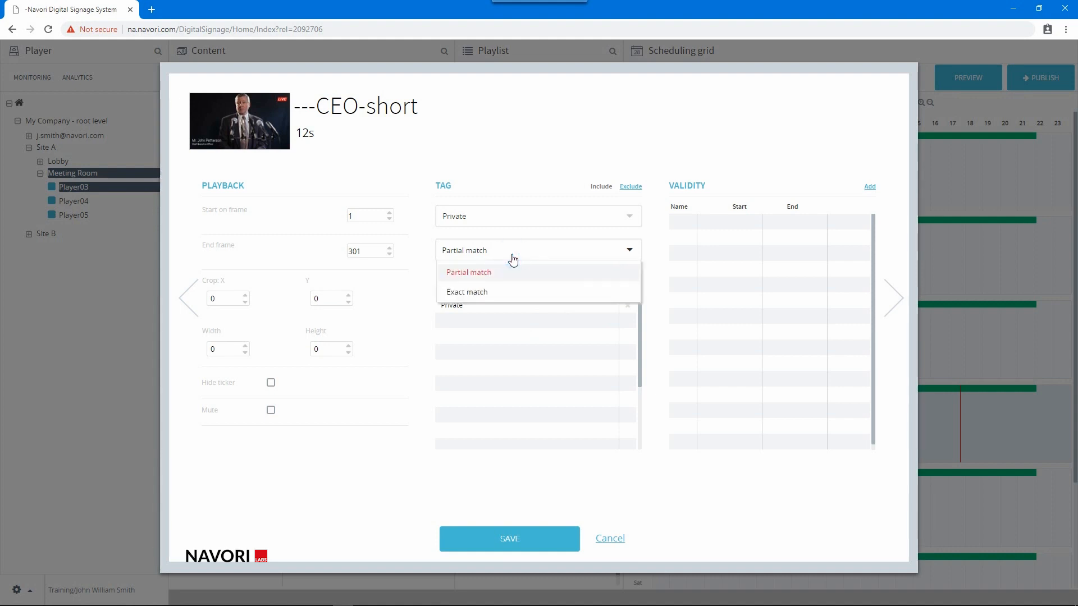
click(495, 292)
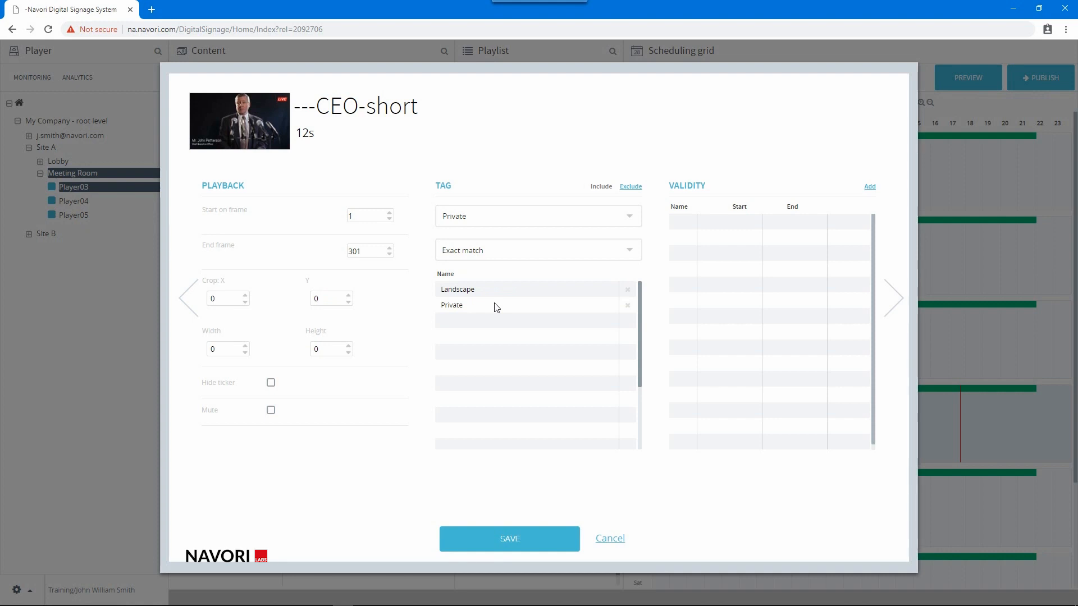
click(514, 536)
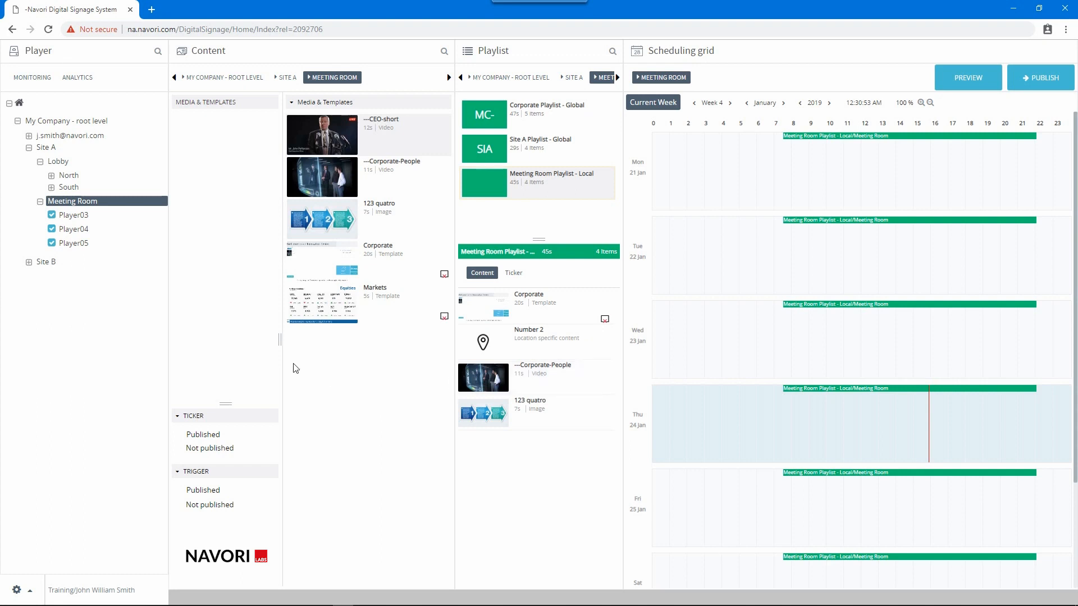
Upload --Airport_departure.jpg as new location-specific content for Player03.
double_click(83, 217)
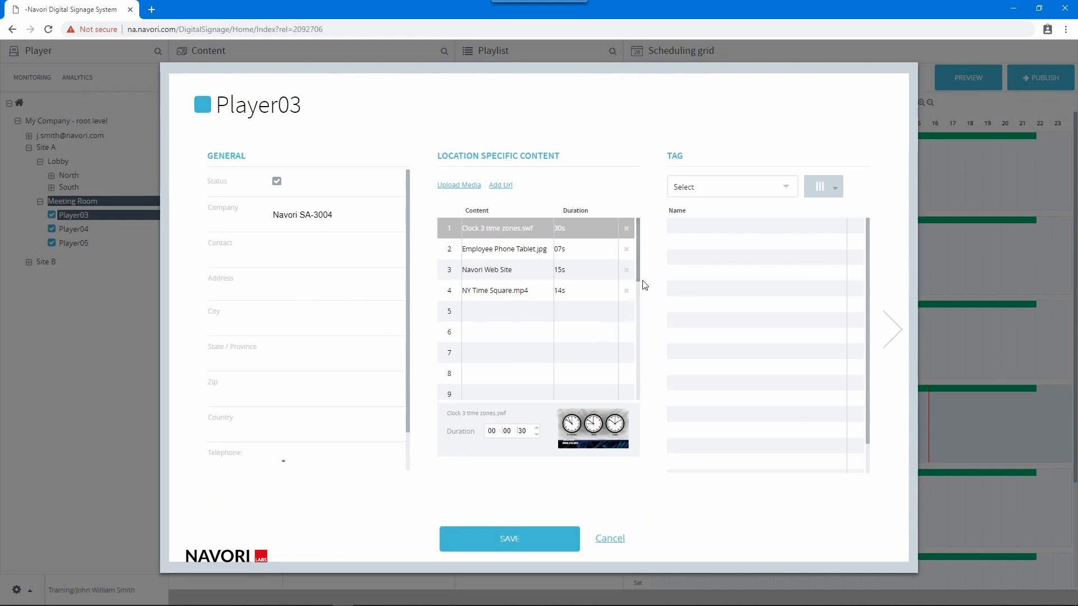
mouse_move(638, 284)
mouse_down()
mouse_move(651, 411)
mouse_move(636, 308)
mouse_move(646, 274)
mouse_up()
click(503, 313)
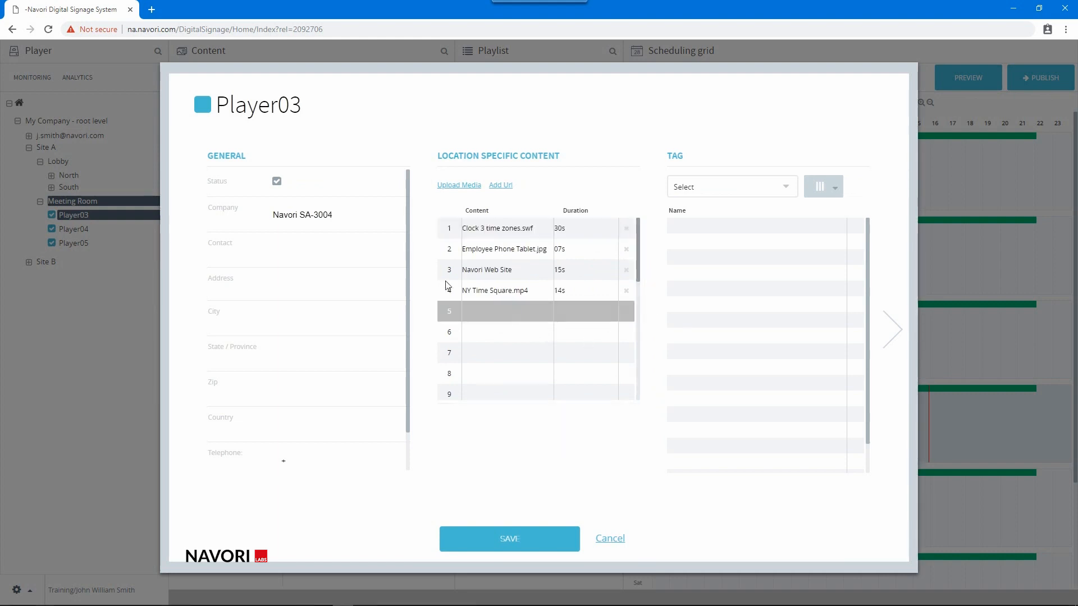
click(449, 185)
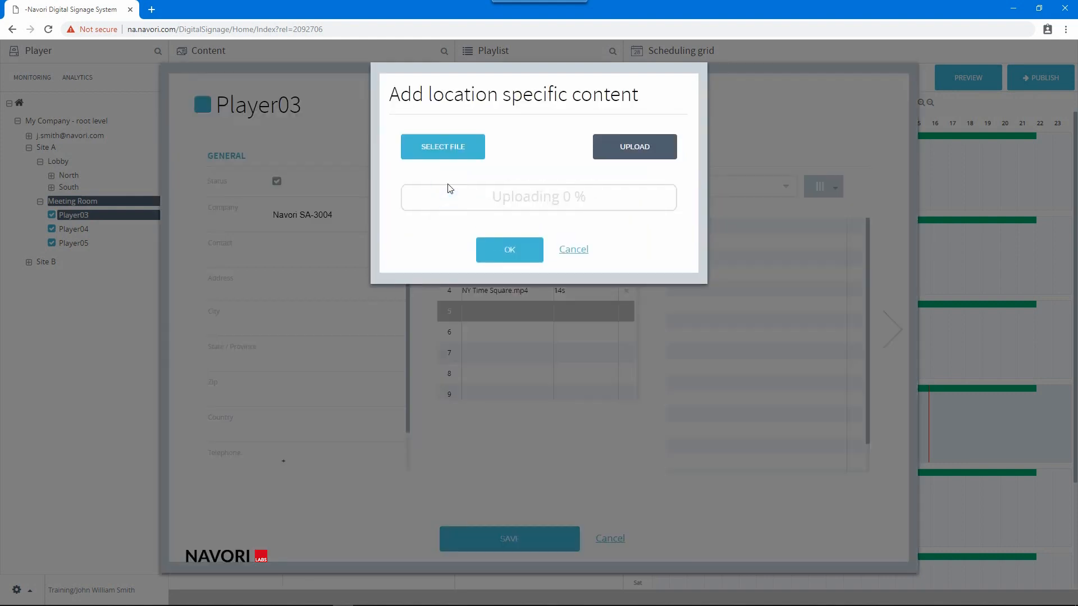
click(441, 153)
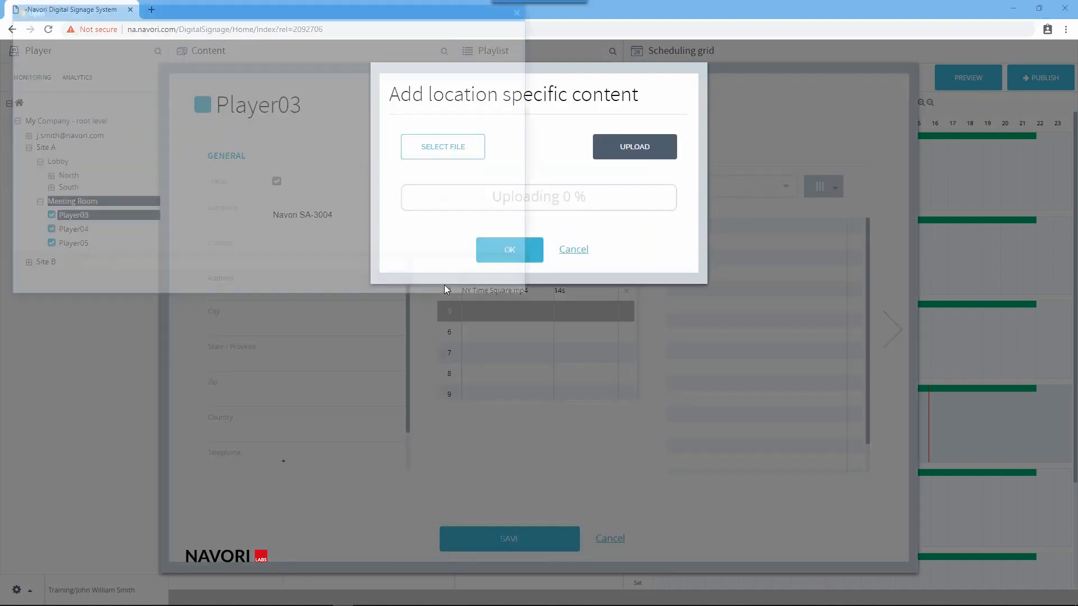
click(214, 173)
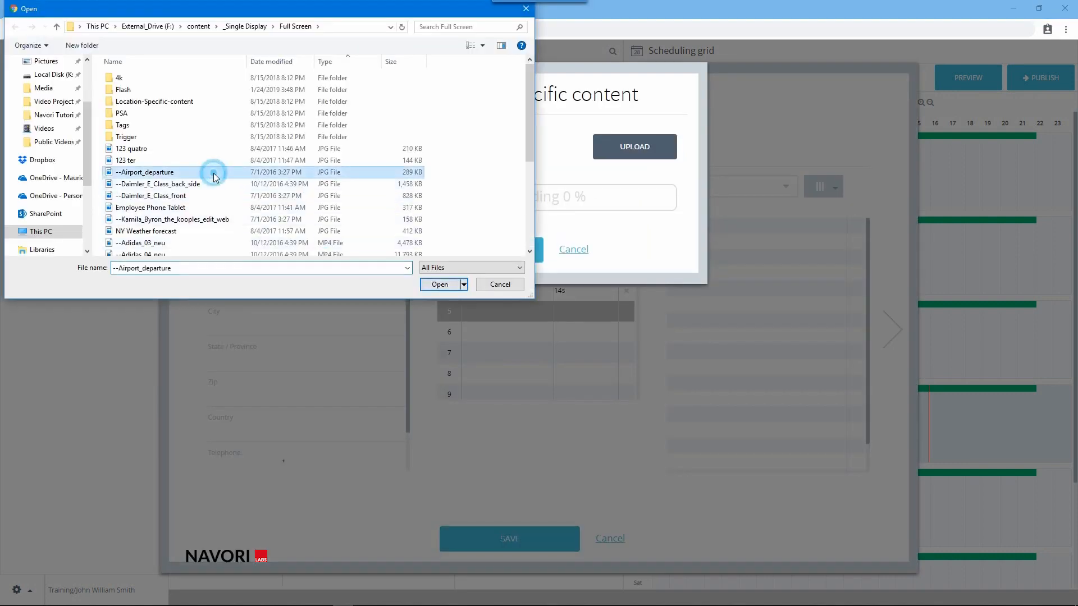
click(437, 285)
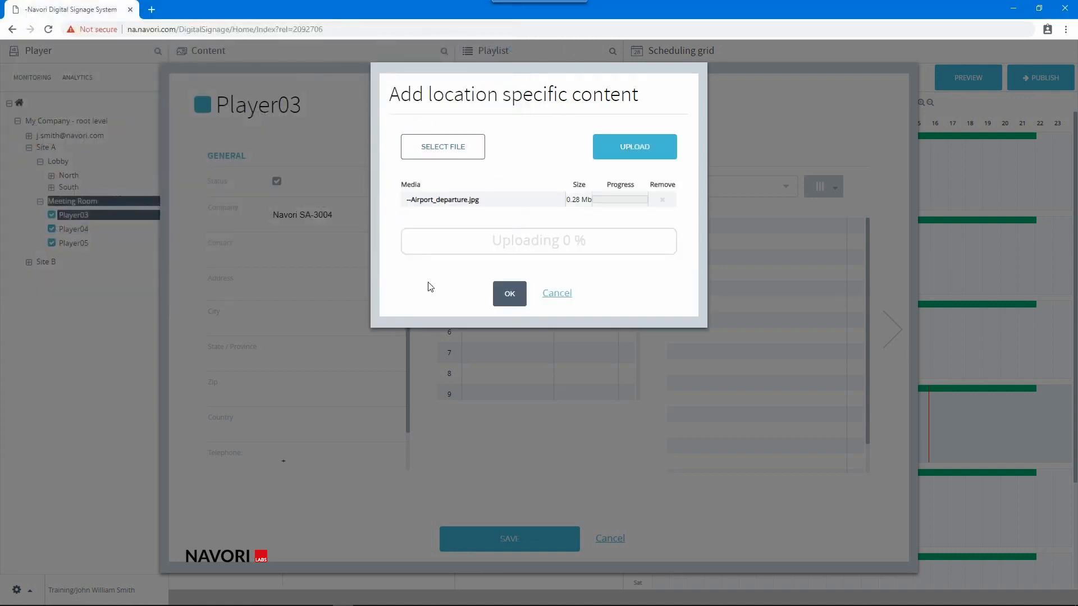
click(607, 150)
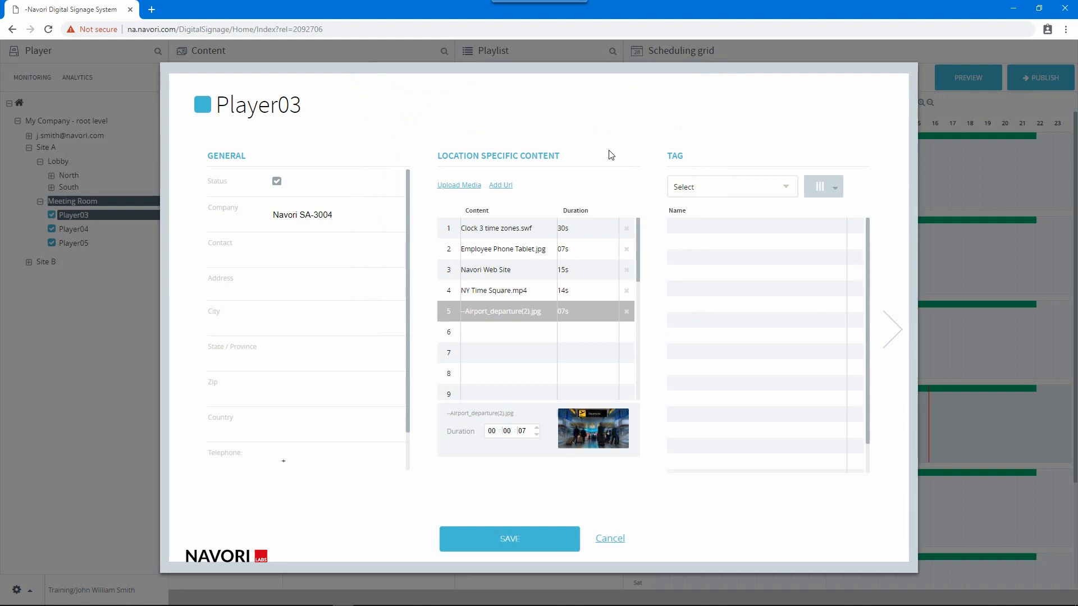
Select several location-specific content items in turn to review their durations.
click(583, 292)
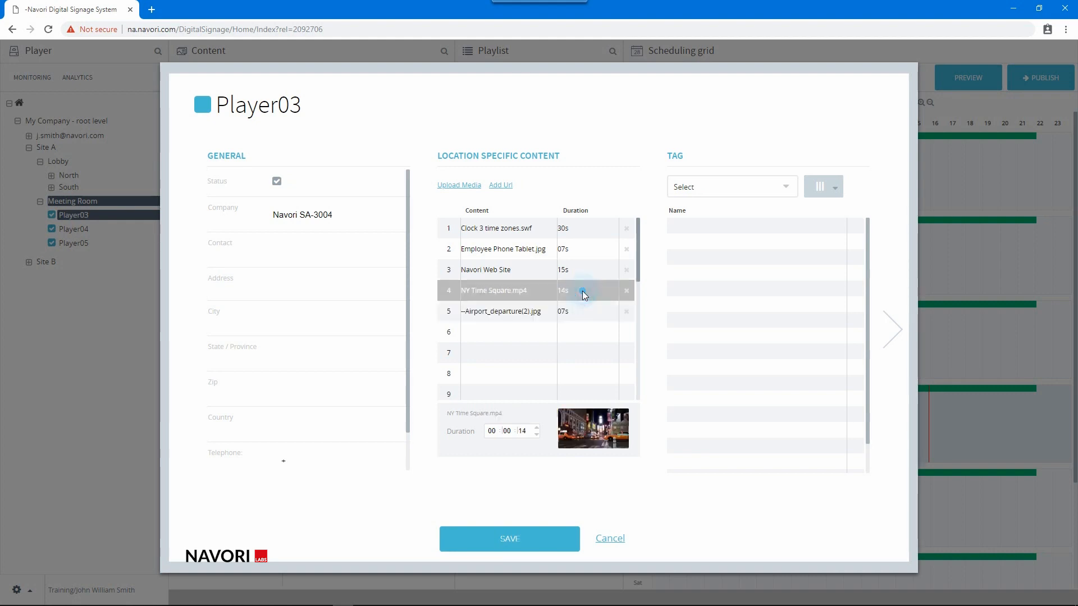
click(587, 227)
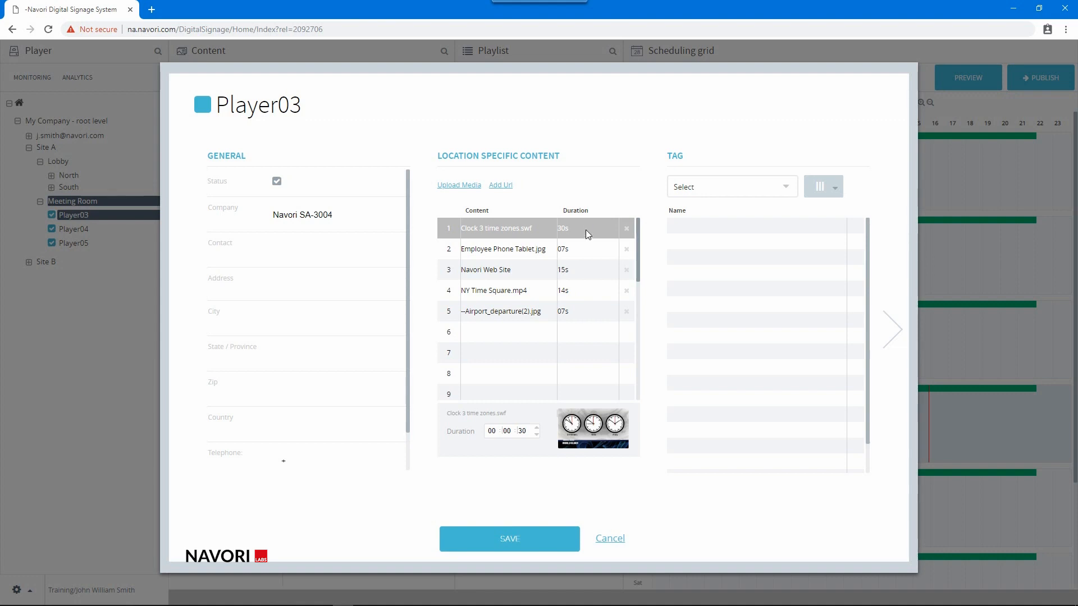
click(583, 271)
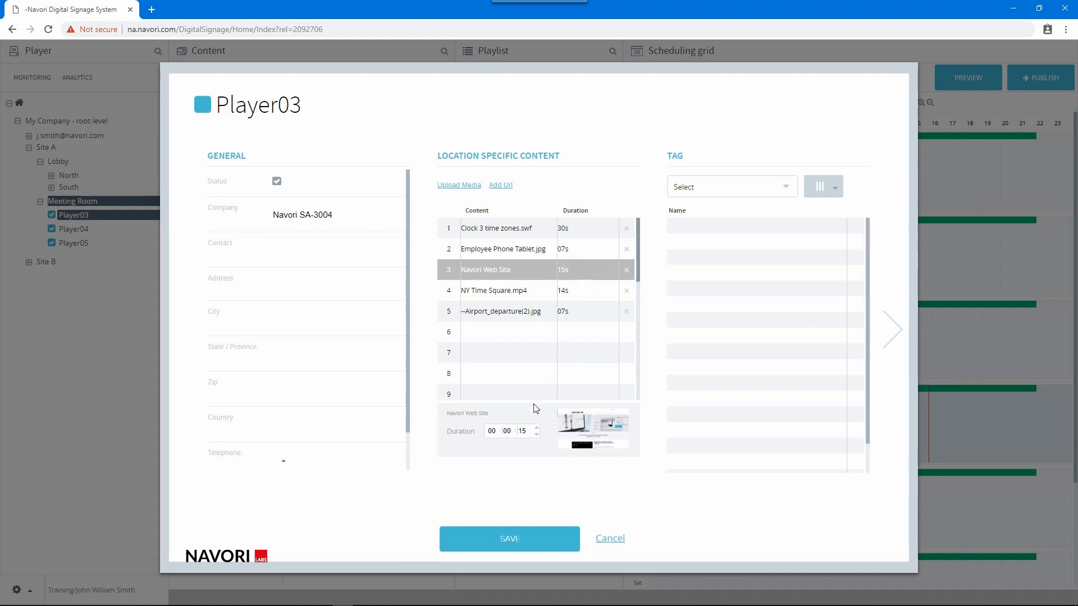
Adjust the duration of the Navori Web Site item and save Player03's settings.
click(537, 429)
click(537, 429)
click(537, 429)
click(537, 429)
click(537, 430)
click(534, 541)
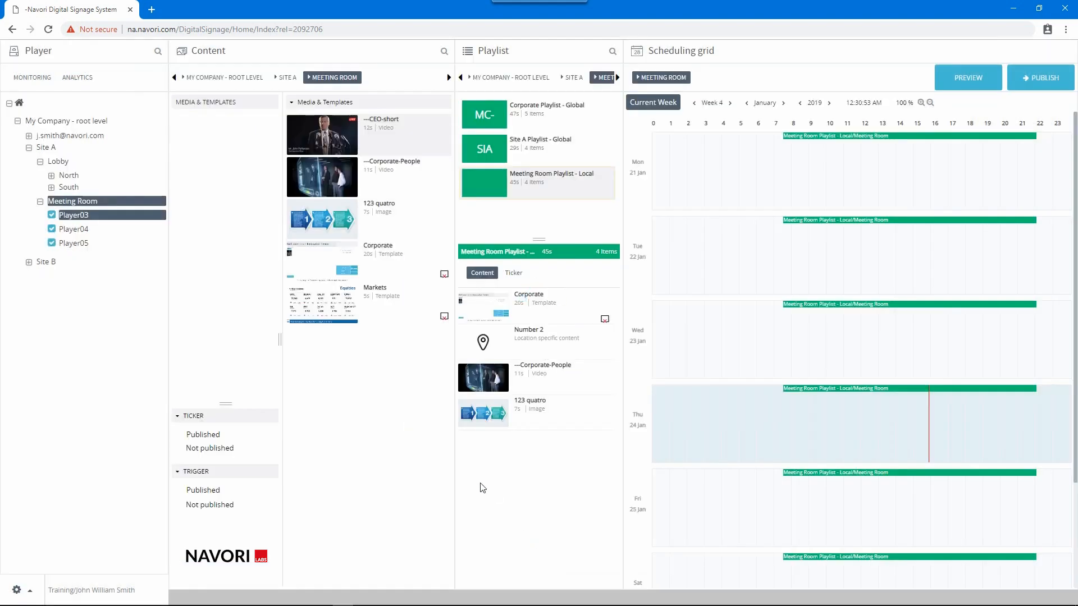
Add location-specific Content #5 to the Meeting Room playlist and move it above 123 quatro.
right_click(477, 443)
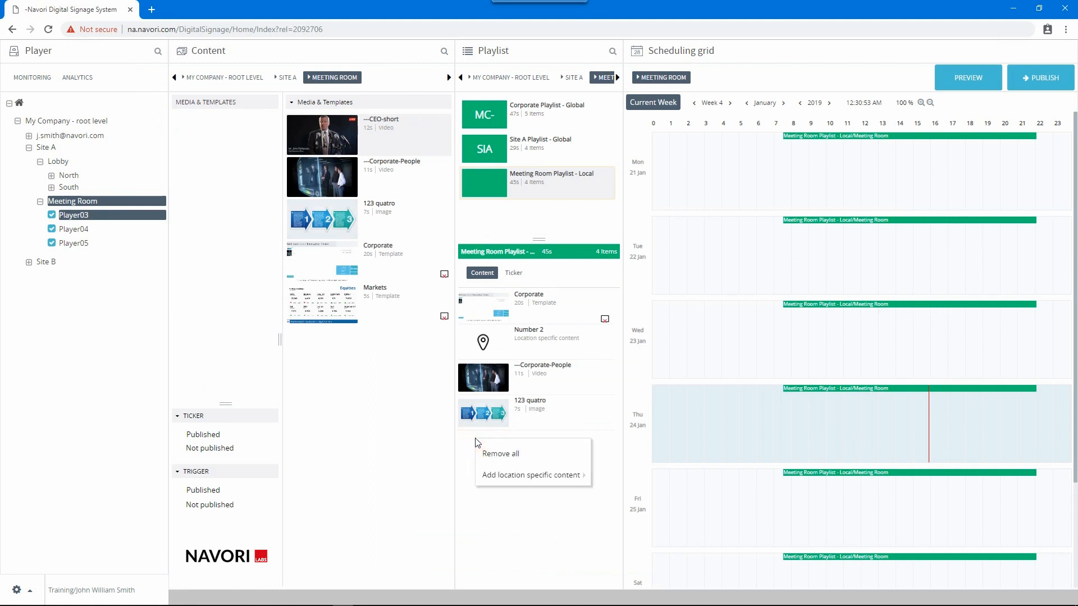
mouse_move(479, 476)
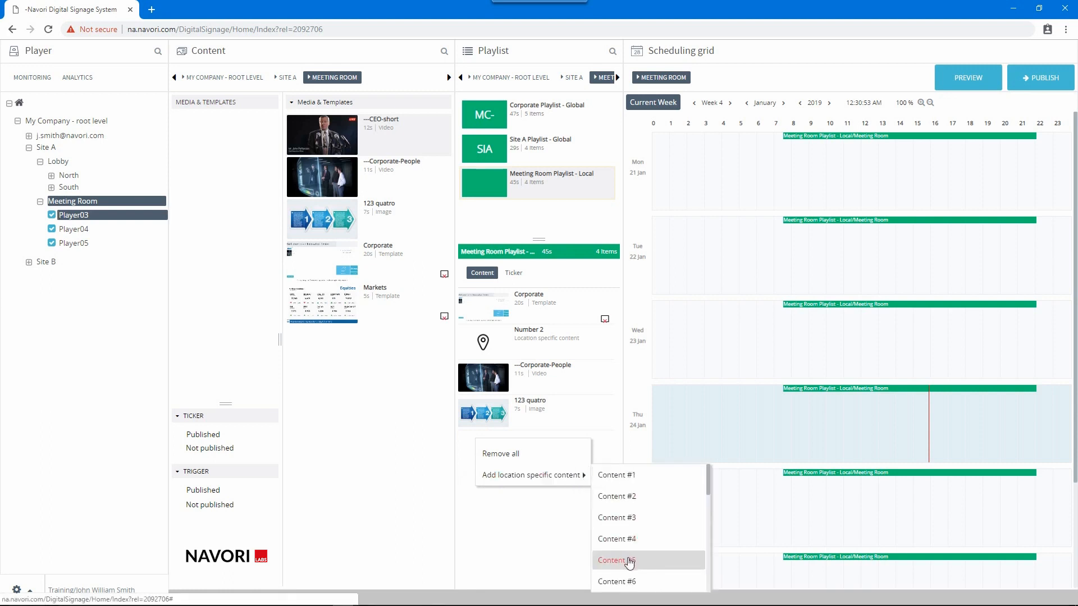
click(629, 561)
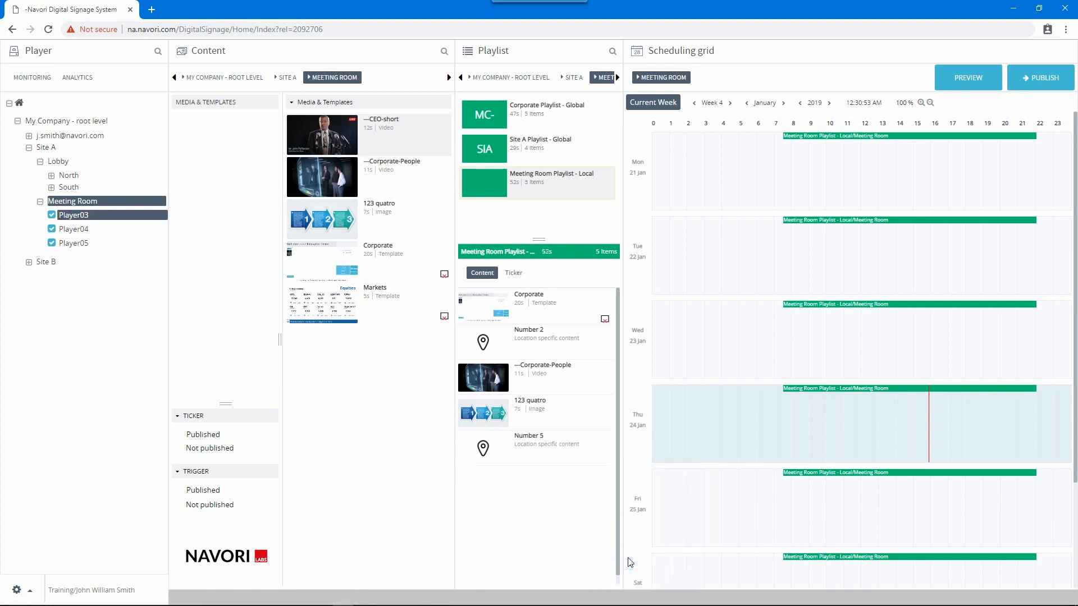
drag(537, 452, 549, 412)
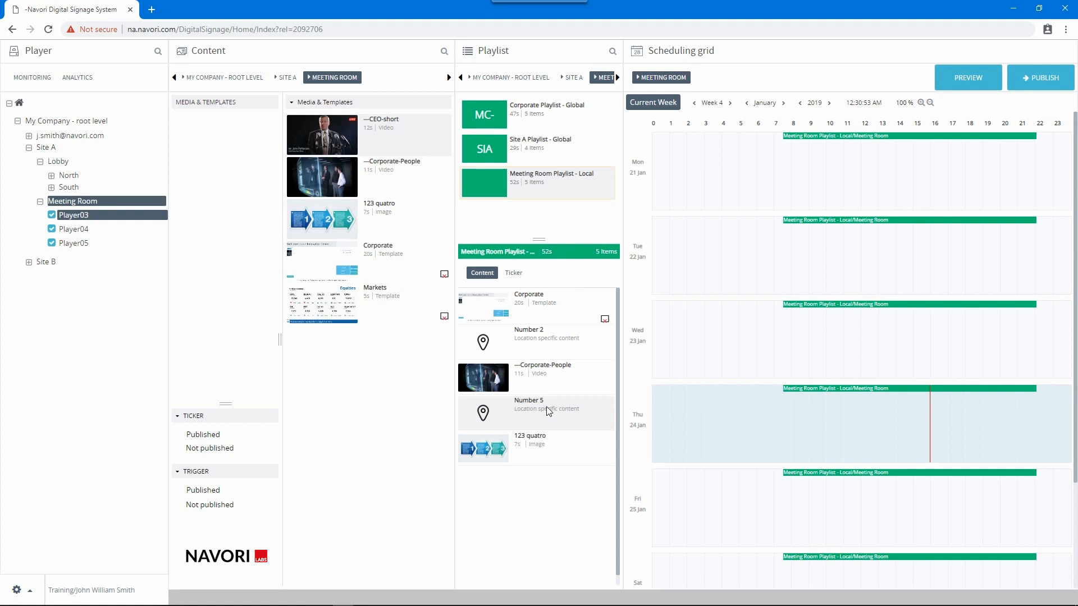
Publish the updated program to the Meeting Room players and close the monitoring view.
click(1015, 77)
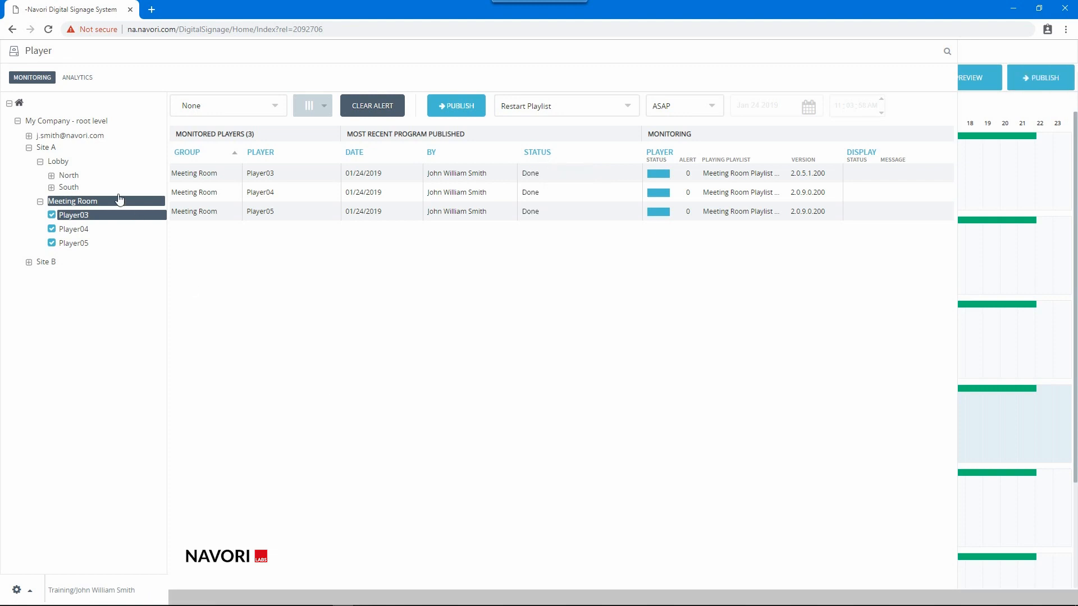
click(38, 82)
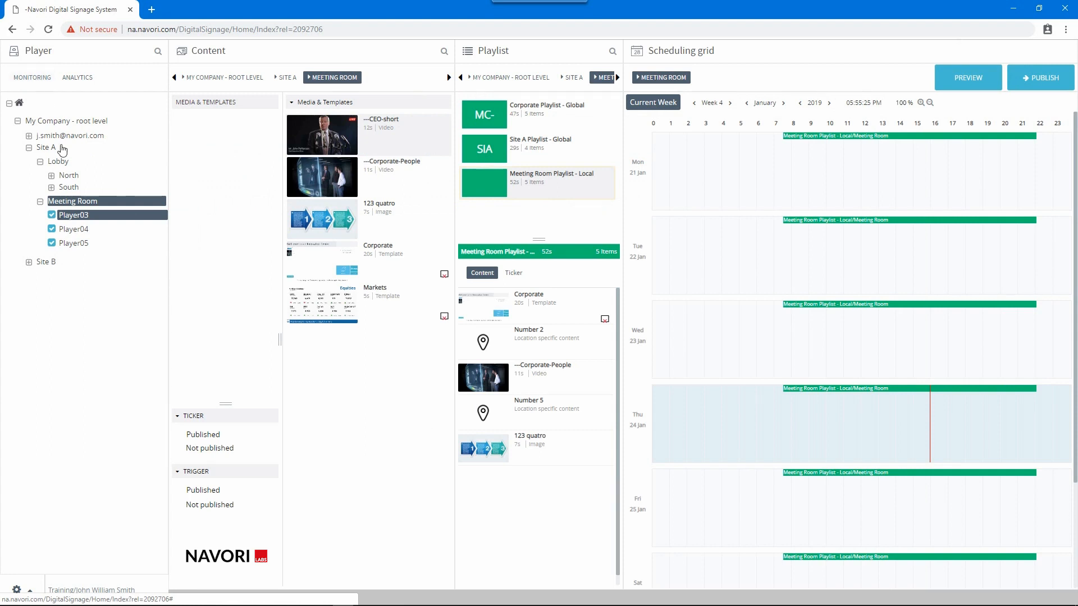